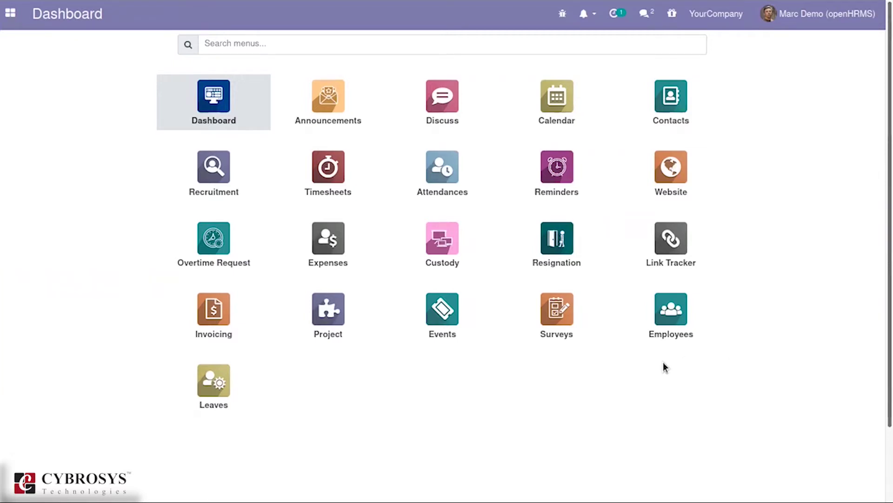
Open the service requests in the Employees module and start a new request.
click(673, 314)
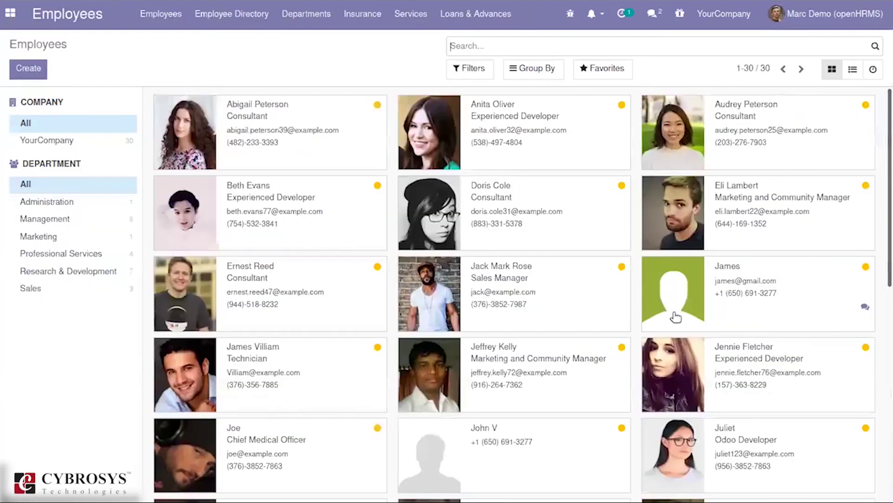
click(422, 25)
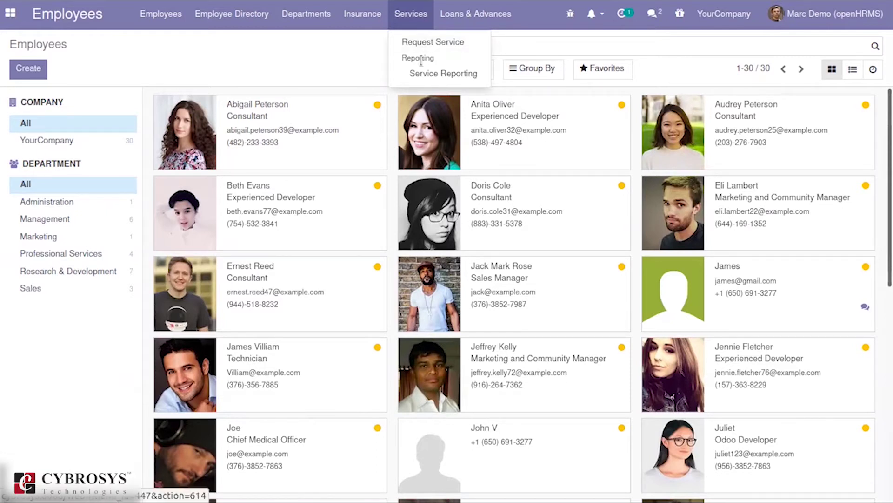
click(446, 44)
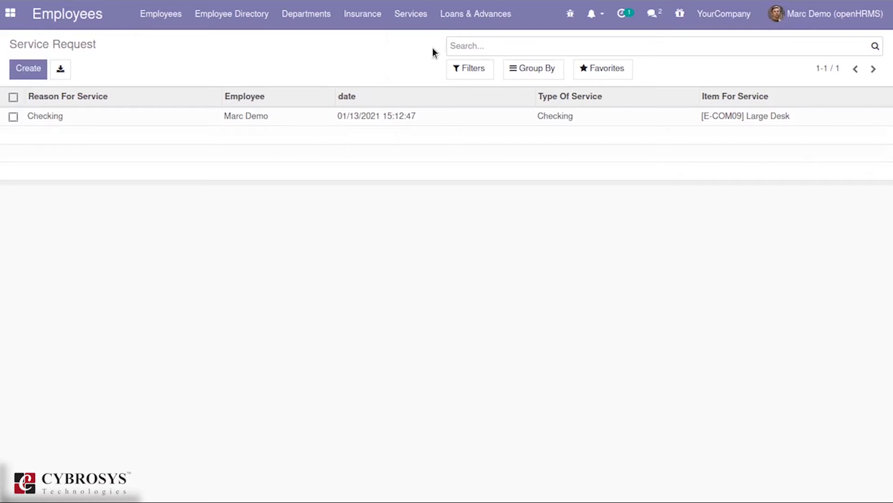
click(32, 74)
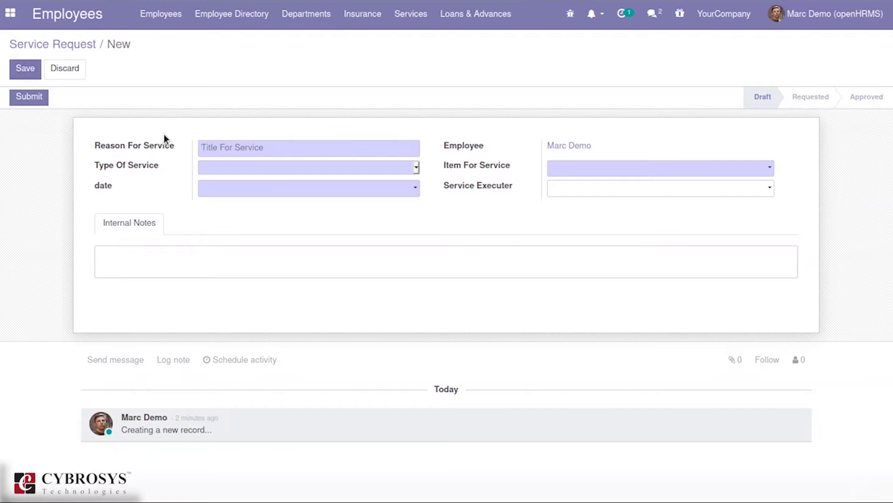
Enter "repair for the prodcut item" as the reason for service, with type Repair and date 01/13/2021.
click(224, 148)
text(repair for the prodcut item)
click(220, 171)
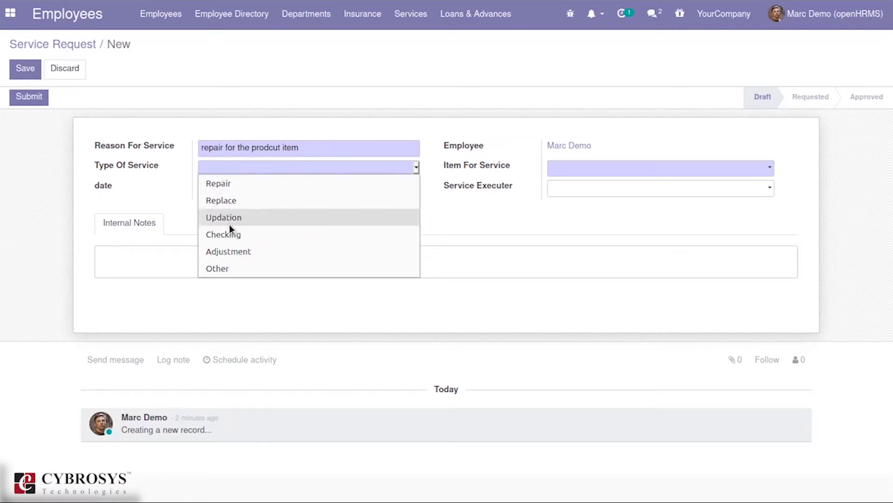
click(235, 186)
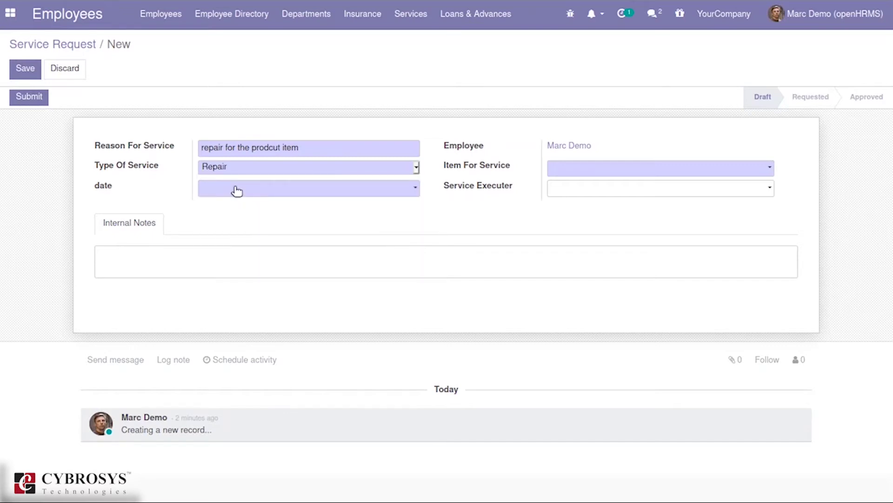
click(236, 190)
click(291, 284)
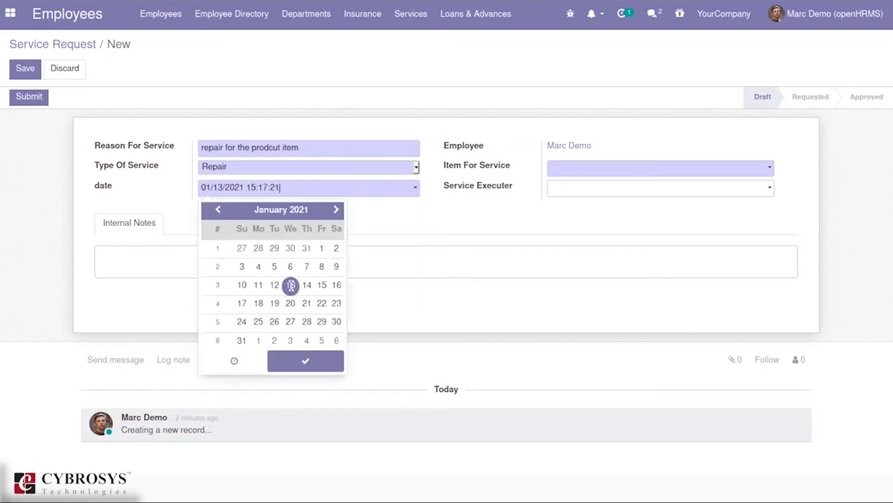
click(511, 150)
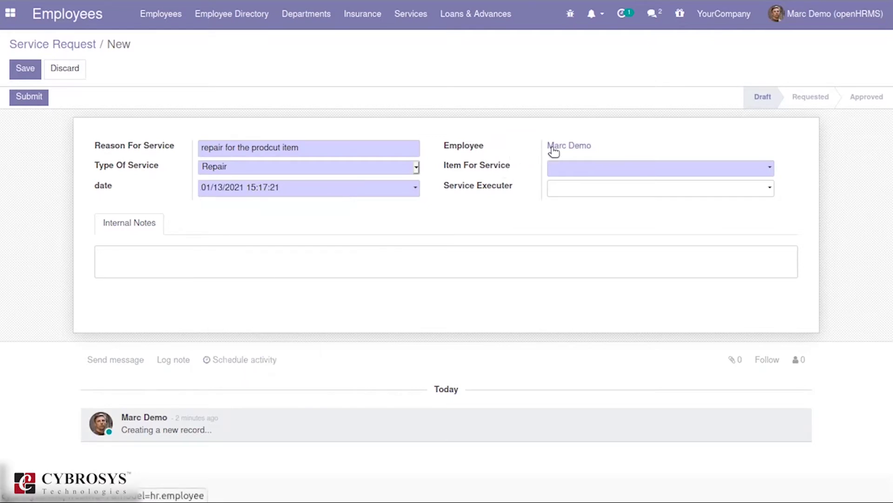
Set the item for service to [E-COM07] Large Cabinet and choose the administrator as service executer.
click(557, 172)
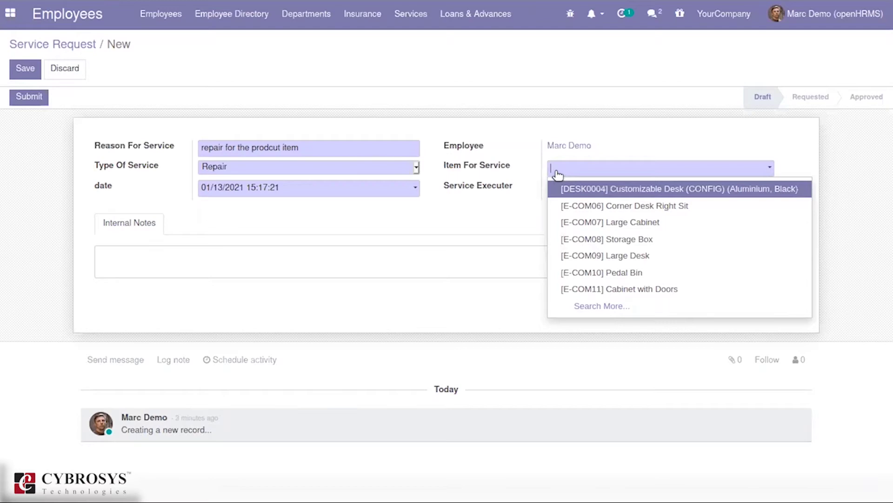
click(618, 218)
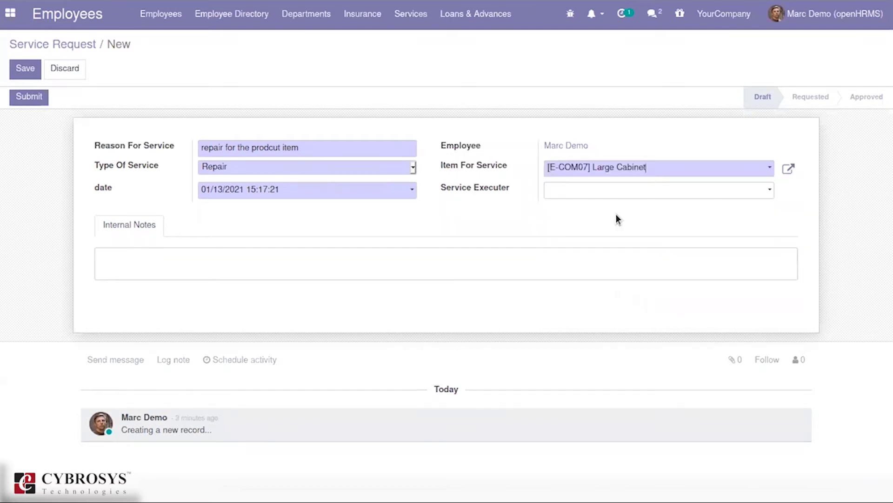
click(592, 190)
text(mi)
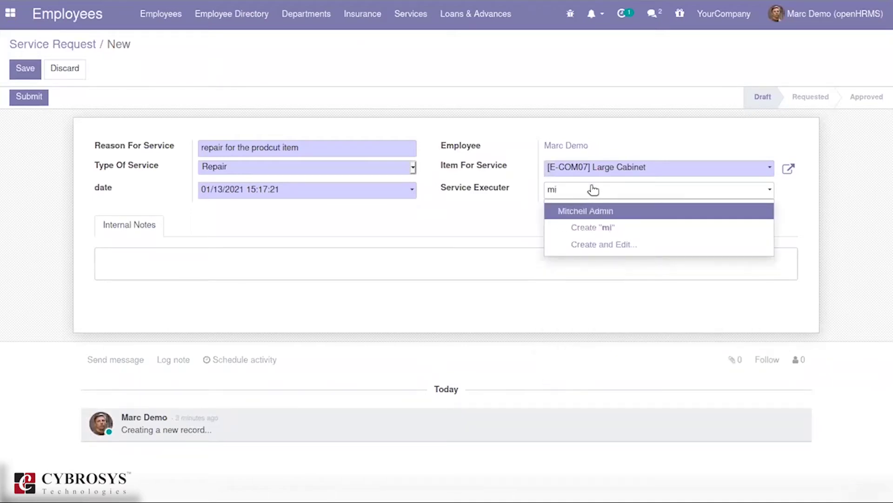
click(586, 213)
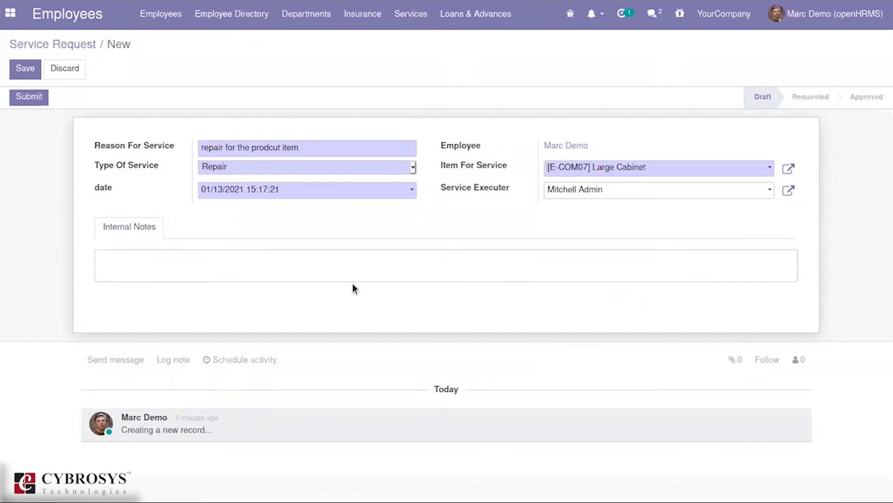
Add the internal note "as soon possible" to the service request.
click(363, 269)
text(as soon )
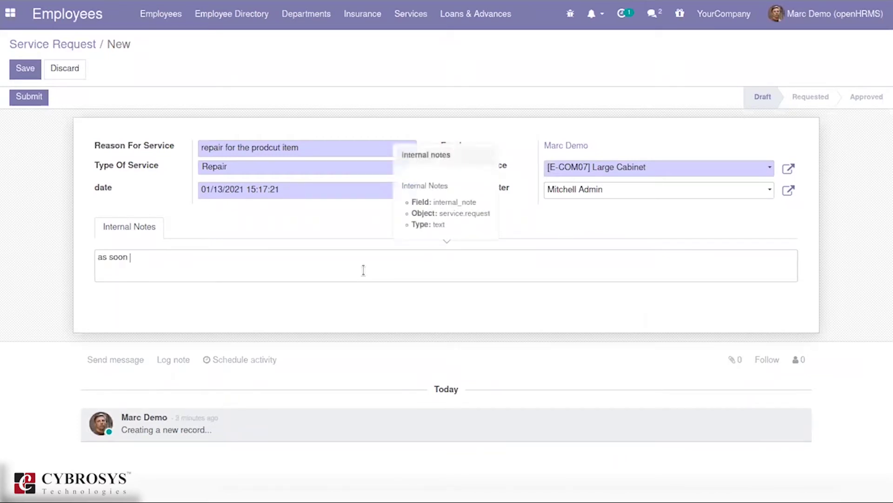
text(possible)
click(142, 259)
text(s)
Save the Large Cabinet service request and submit it for approval.
key(alt+s)
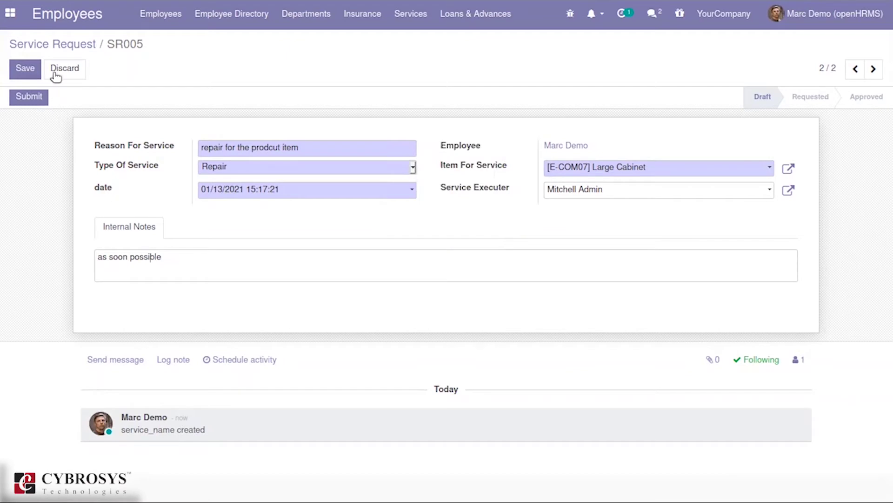
click(25, 69)
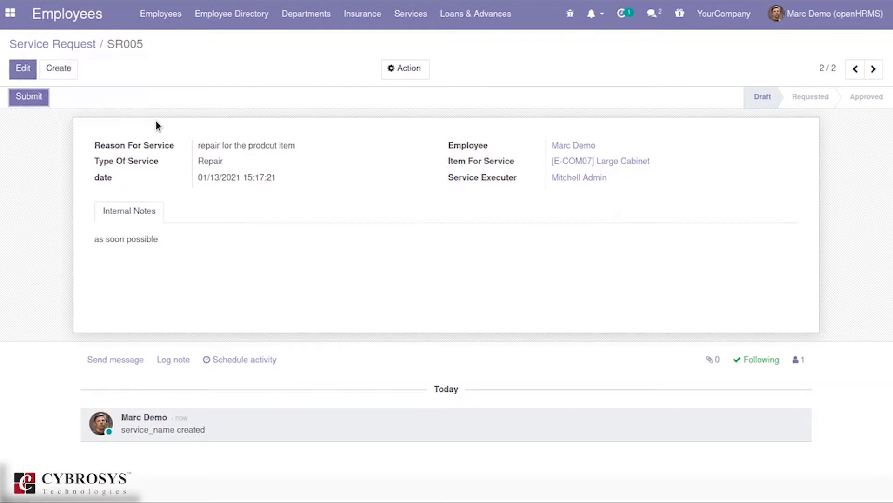
click(28, 95)
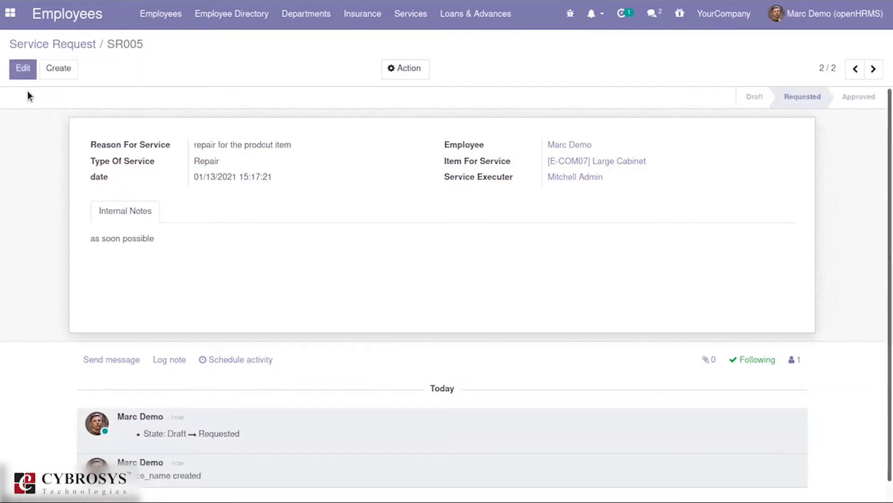
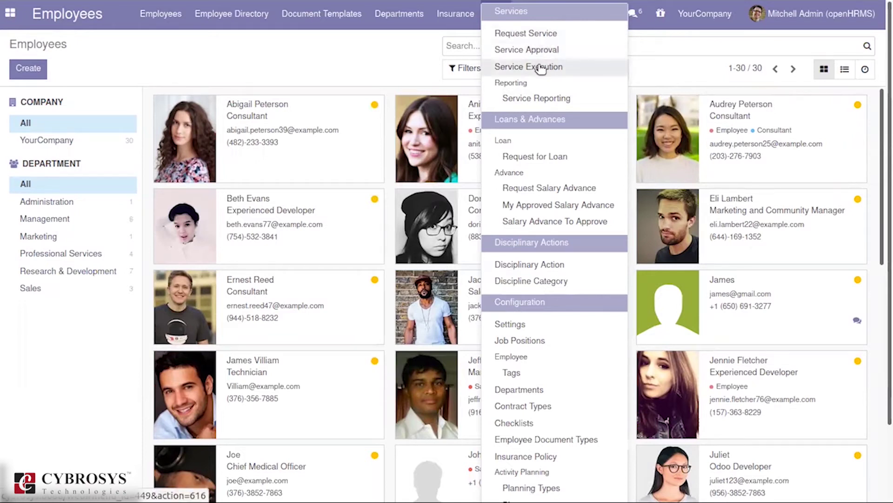
Open the Large Cabinet repair request from the administrator's service request list and assign it.
click(540, 32)
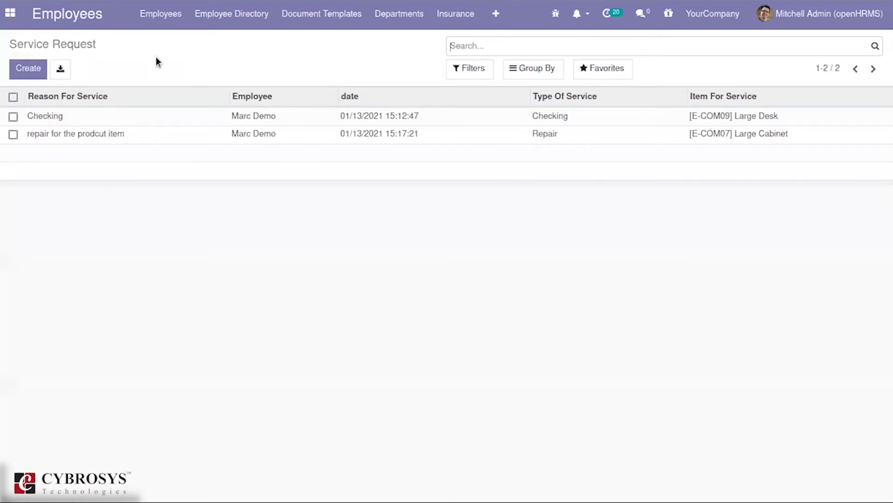
click(29, 73)
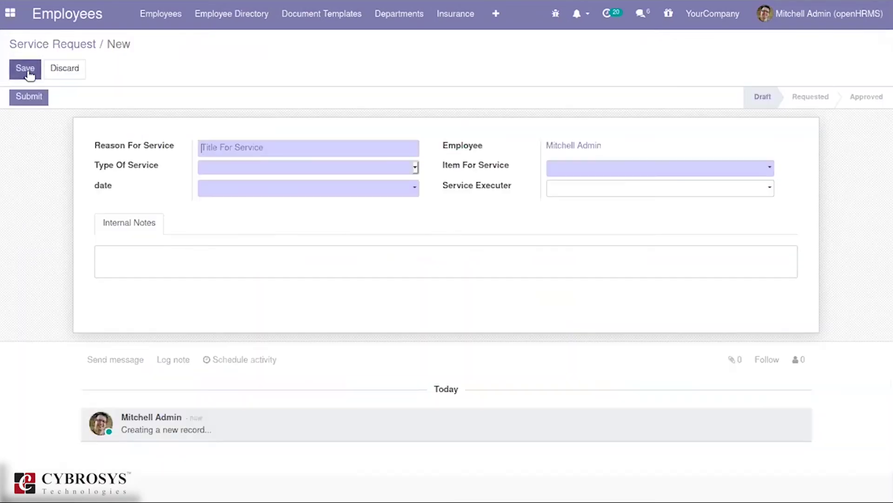
click(49, 46)
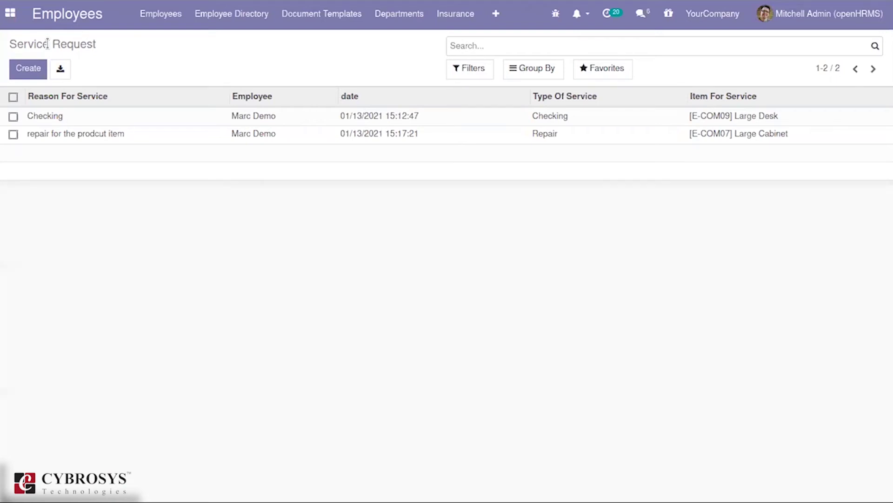
click(77, 135)
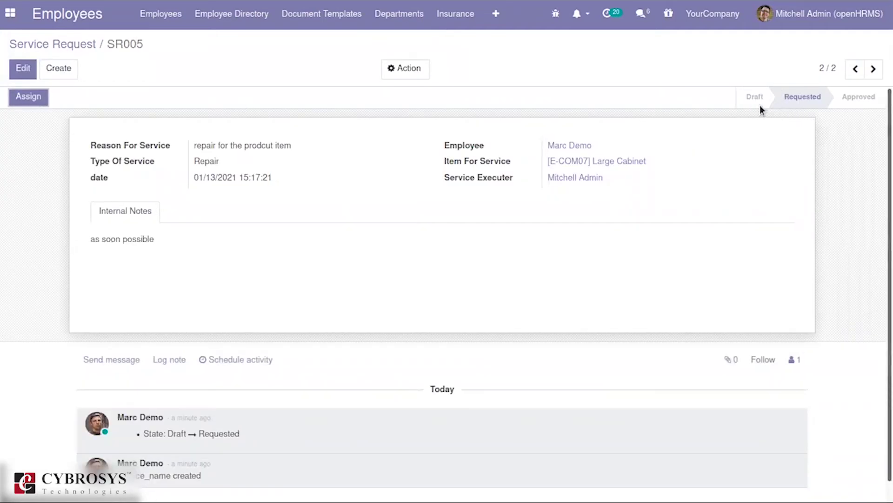
mouse_move(760, 106)
click(29, 97)
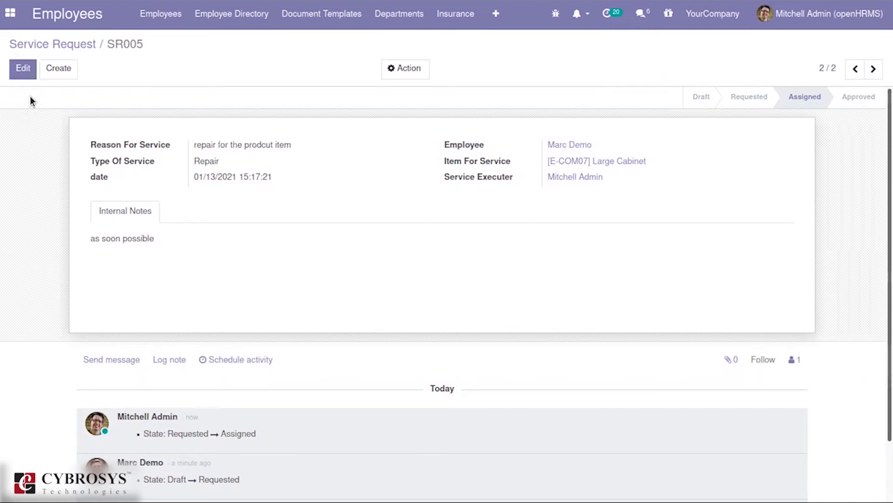
Open the Checking request for the Large Desk from the service approvals and assign it.
click(496, 18)
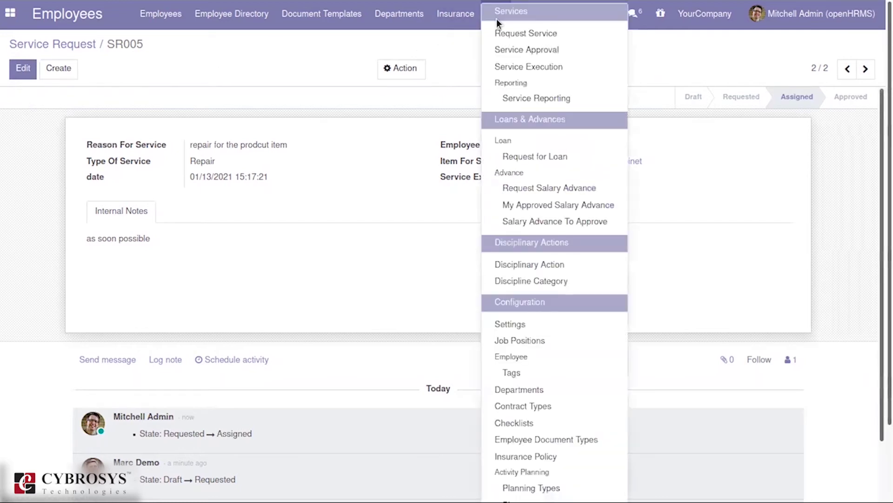
click(505, 51)
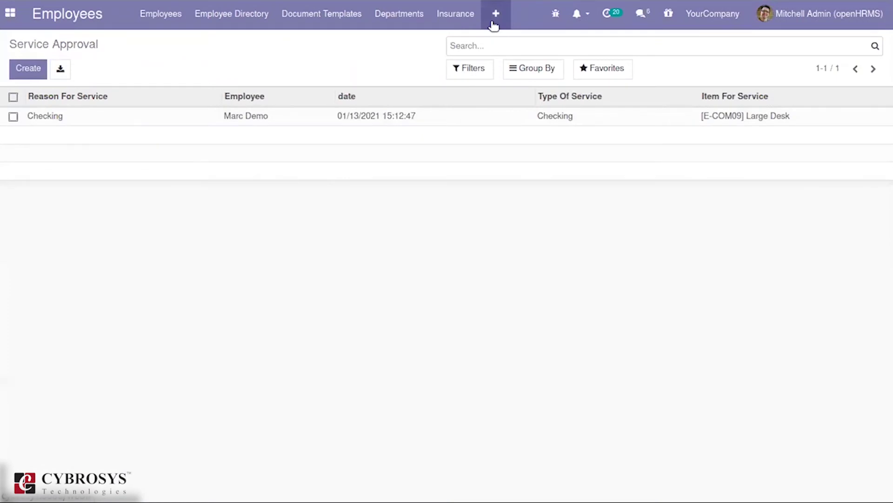
click(495, 21)
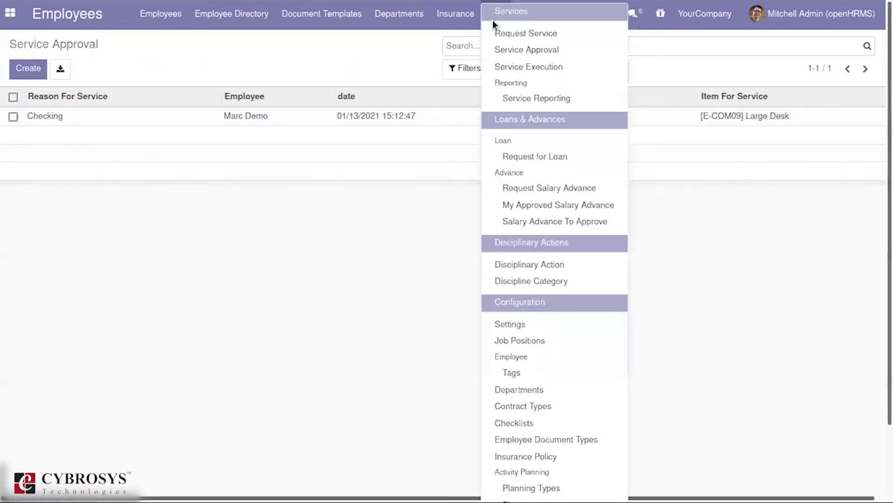
click(337, 130)
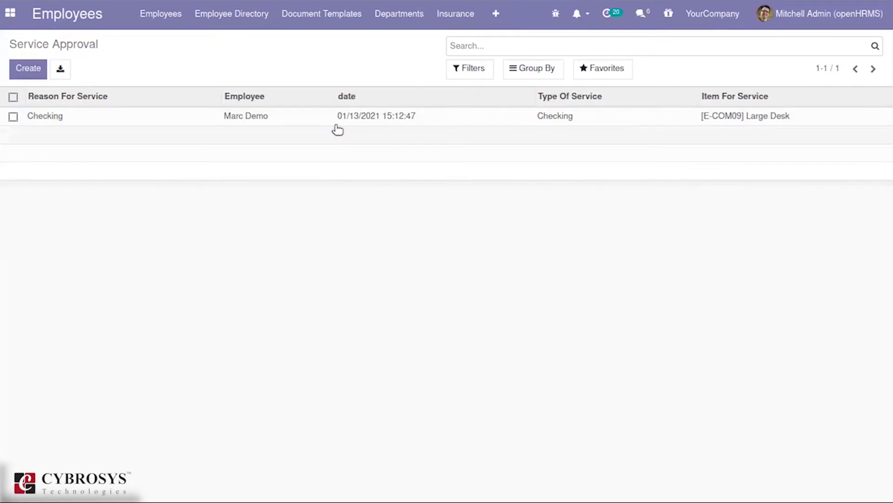
click(311, 118)
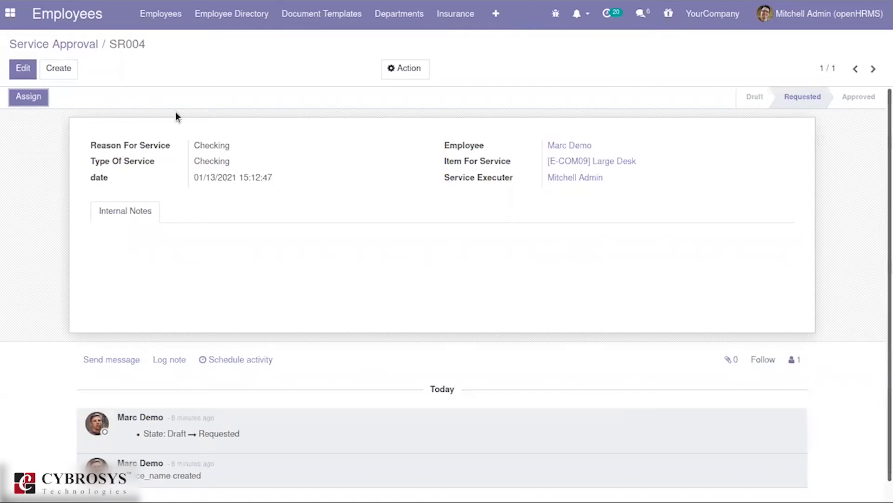
click(20, 96)
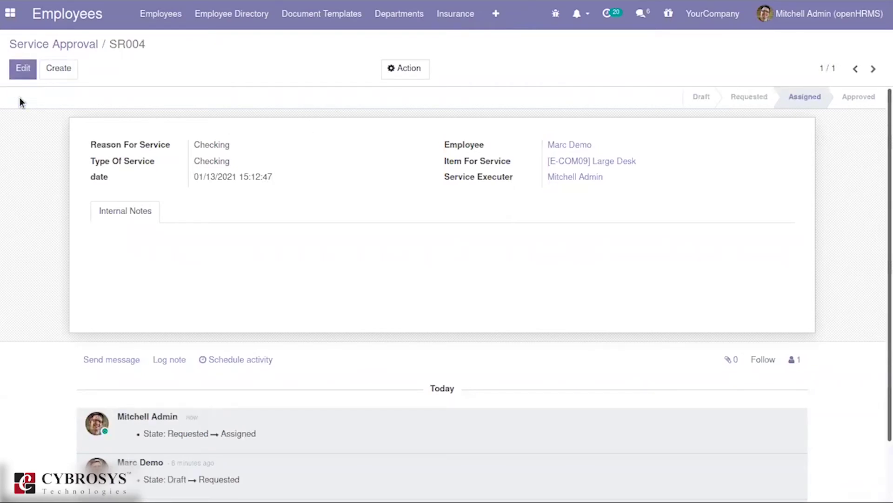
Open the service execution record for the Large Cabinet repair.
click(487, 12)
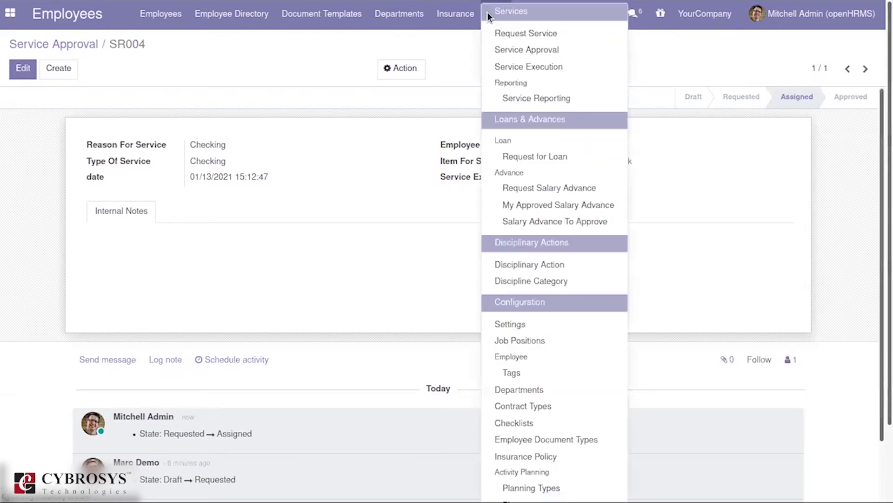
click(502, 65)
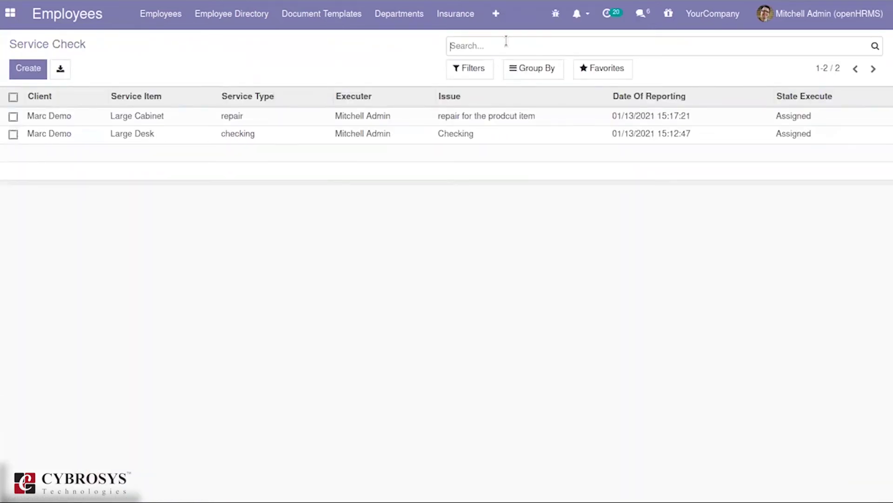
click(496, 14)
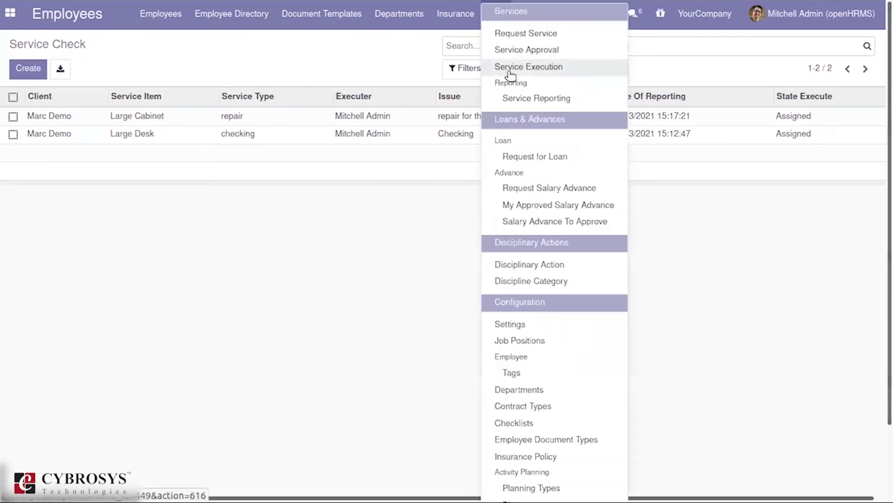
click(292, 219)
click(316, 117)
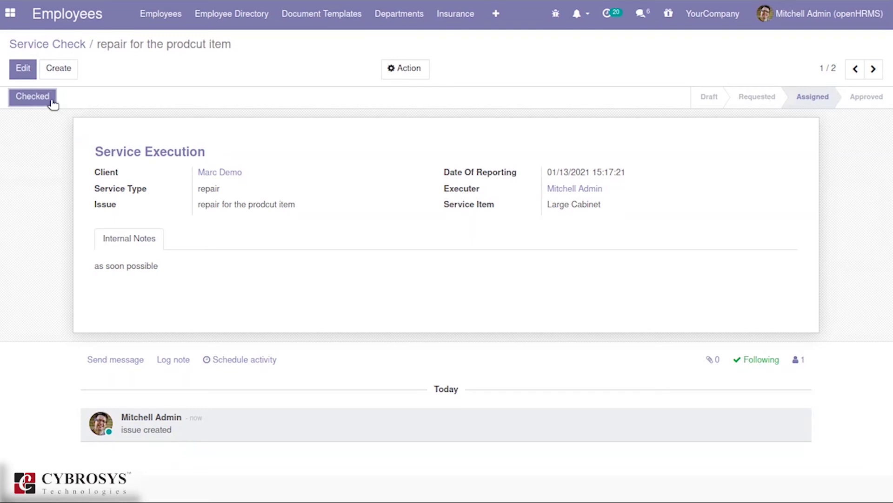
Open the administrator's user record in the Settings to view its access rights.
click(9, 13)
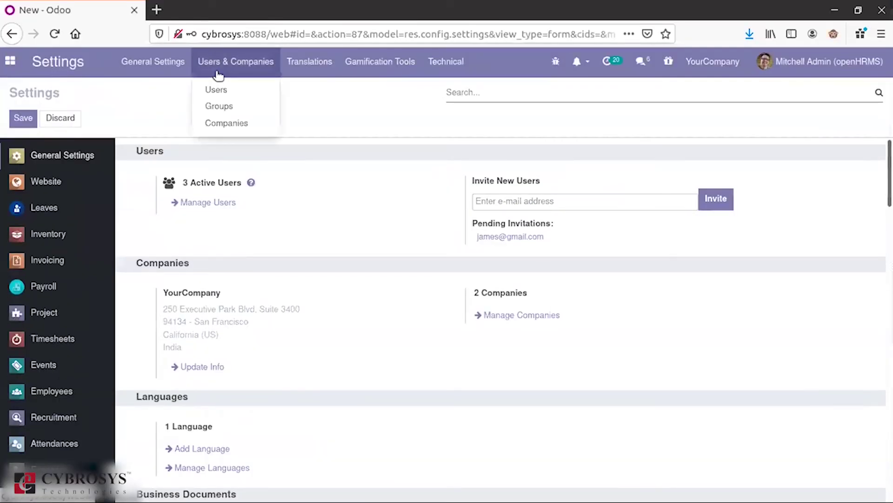
click(236, 13)
click(228, 46)
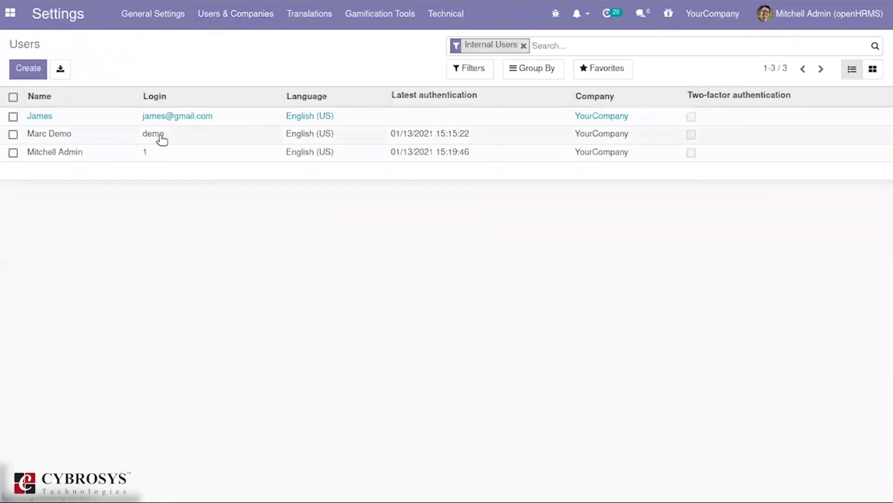
click(149, 153)
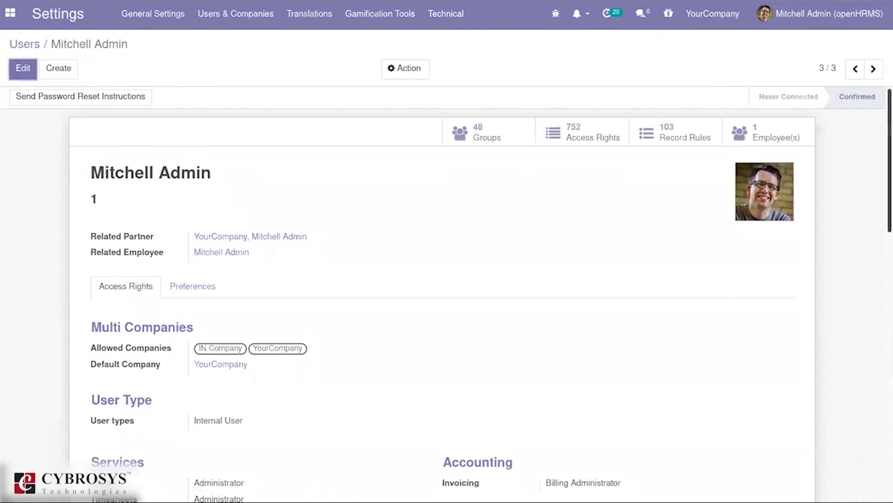
Open the administrator's user record for editing and review the options for the Service access right, keeping Service Executer selected.
scroll(889, 187, down, 3)
scroll(889, 232, down, 3)
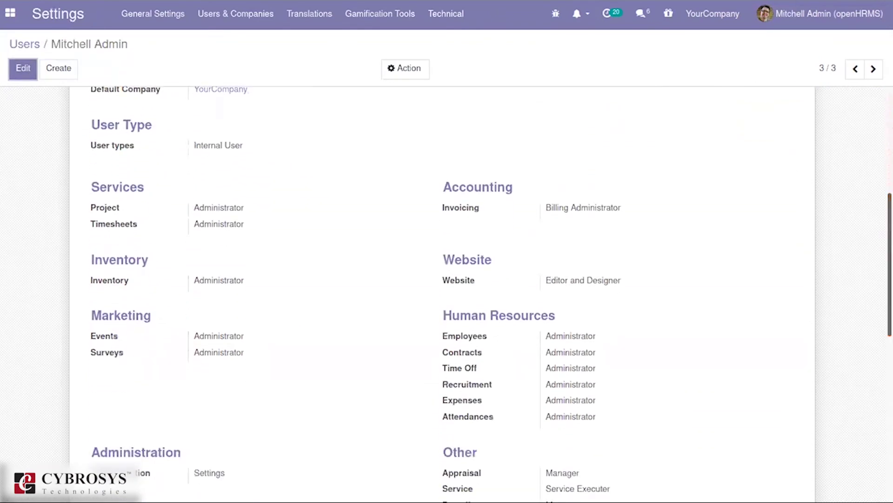
scroll(890, 261, down, 1)
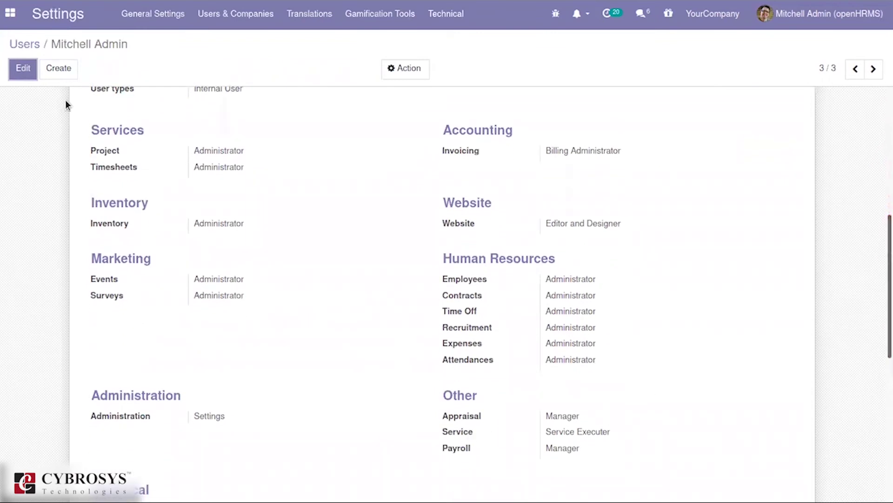
click(19, 66)
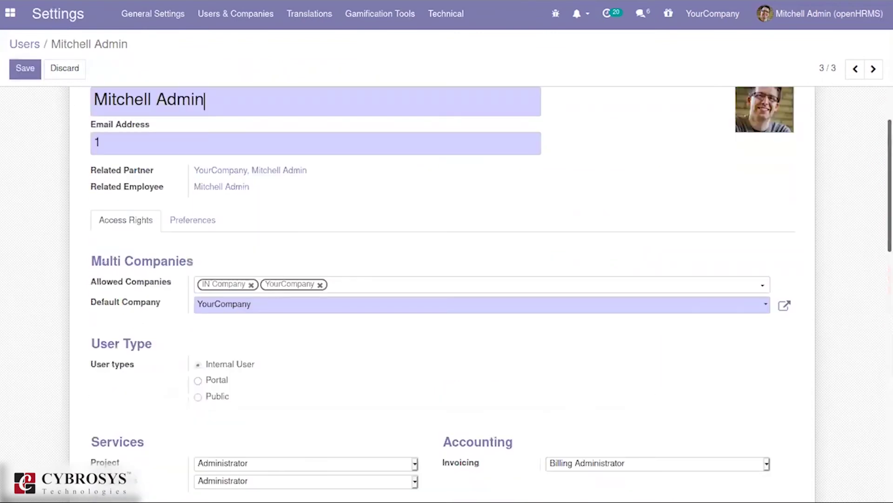
scroll(447, 294, down, 6)
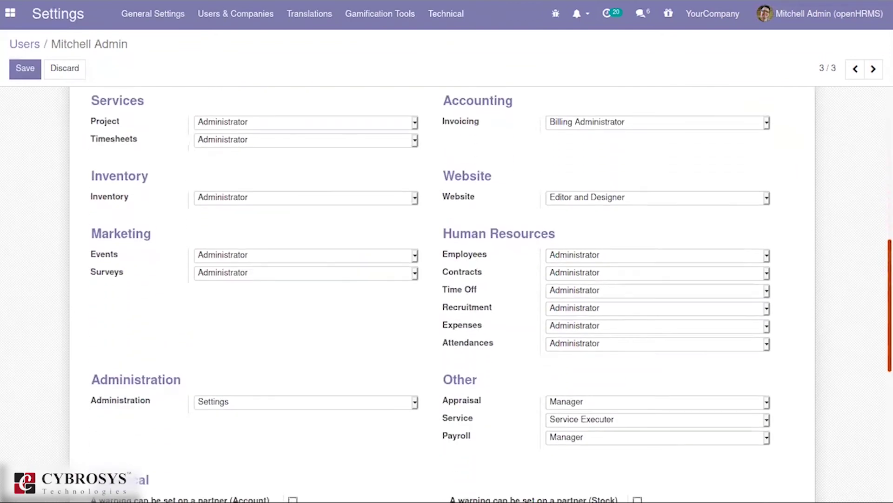
click(745, 385)
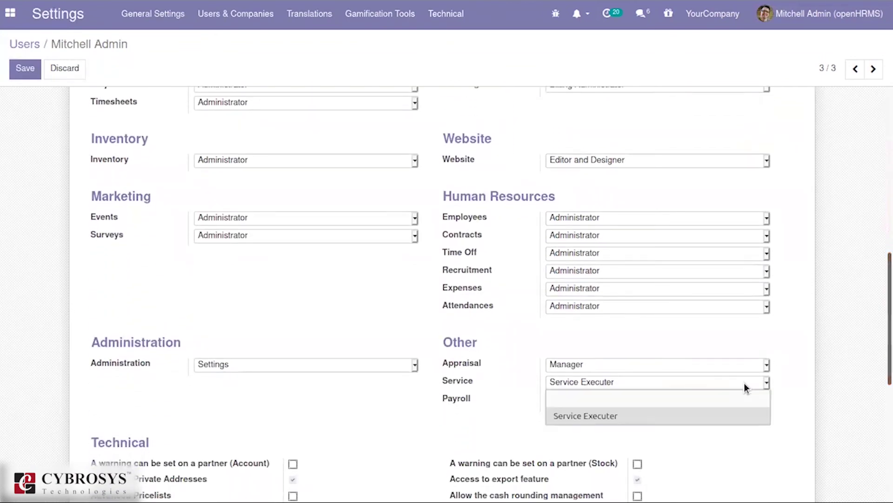
click(733, 421)
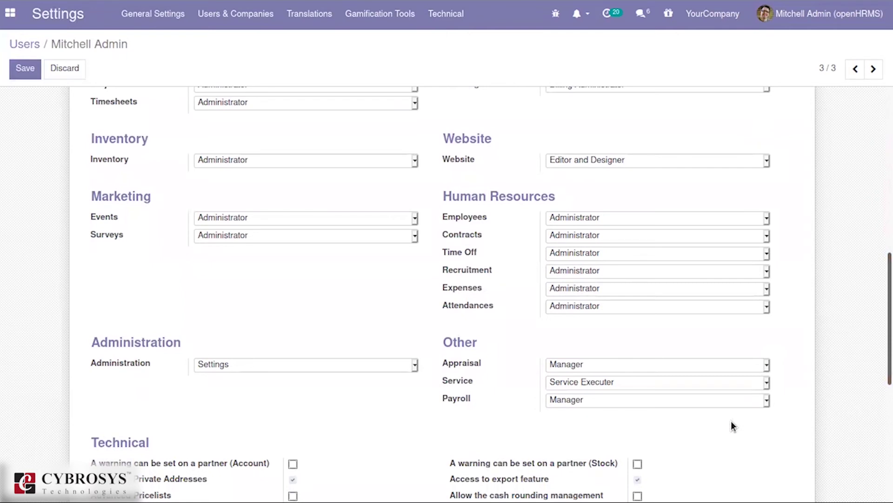
scroll(731, 420, up, 7)
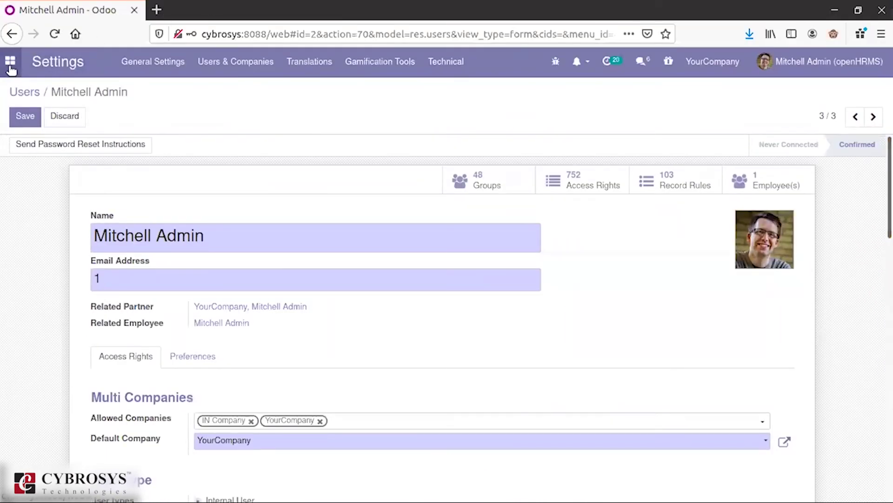
Open the Large Cabinet repair record from the Employees app's service execution list and mark it as checked.
click(11, 13)
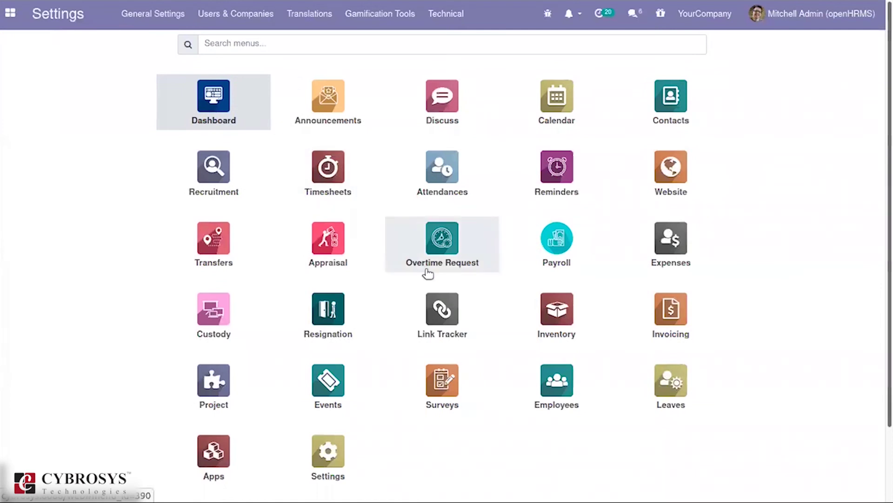
click(549, 390)
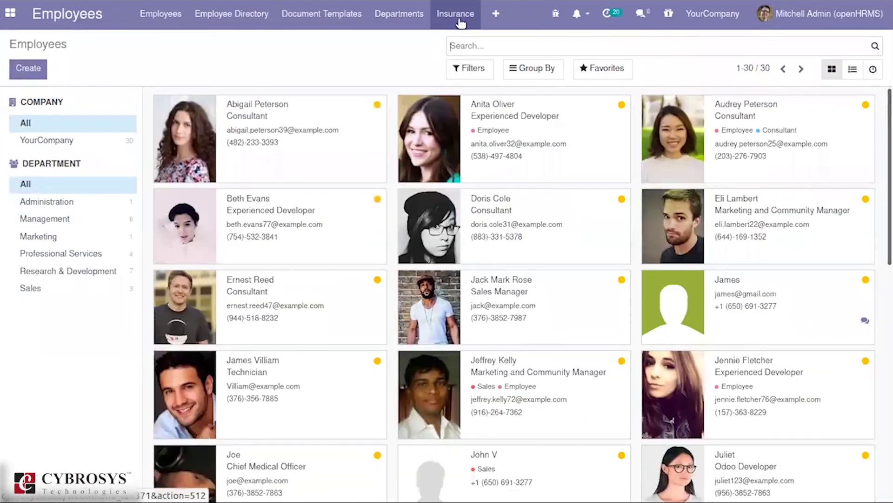
click(496, 13)
click(505, 67)
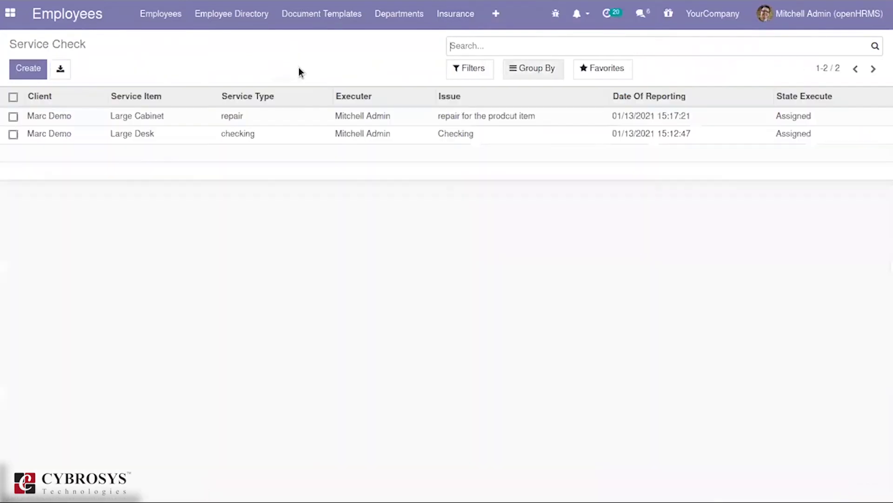
click(200, 120)
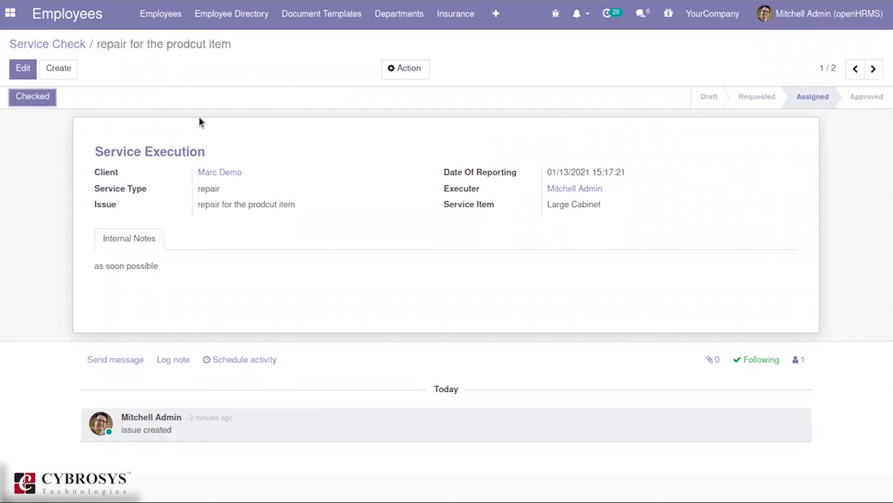
click(37, 97)
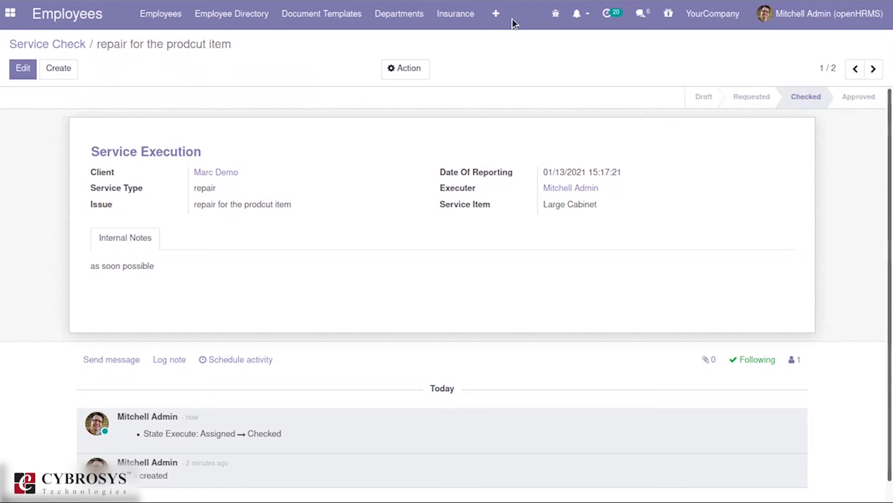
Open the service reporting pivot view for the employee services.
click(496, 14)
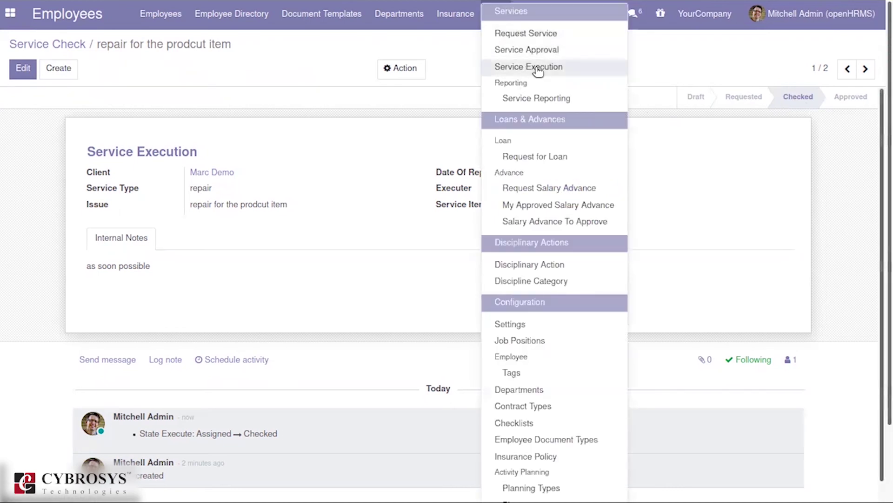
click(538, 99)
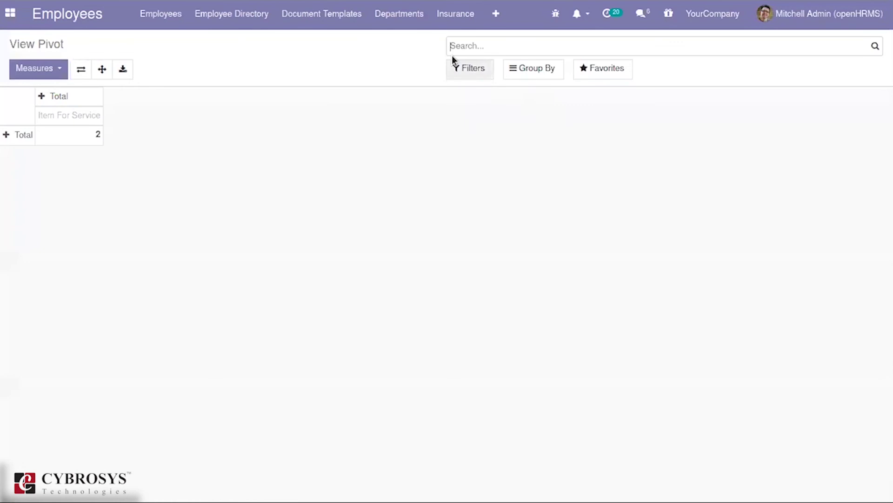
Open the Large Cabinet repair request from the service request list, approve it, and return to the apps overview.
click(495, 14)
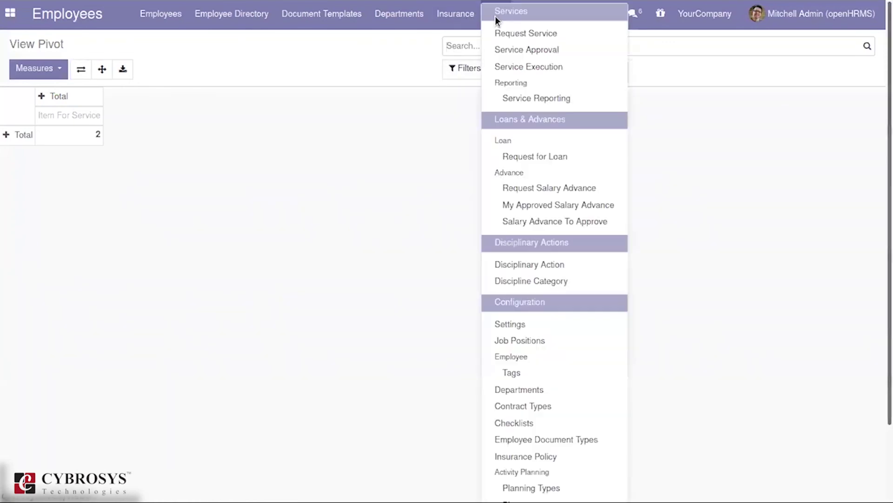
click(513, 34)
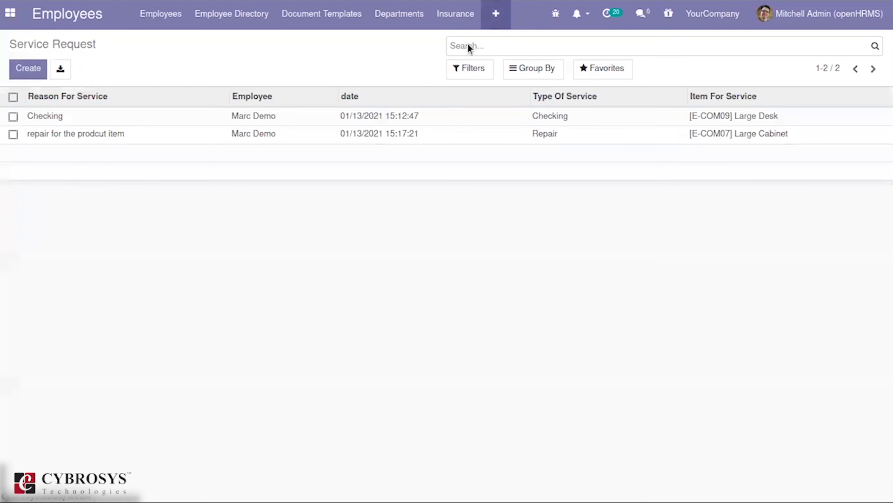
click(383, 134)
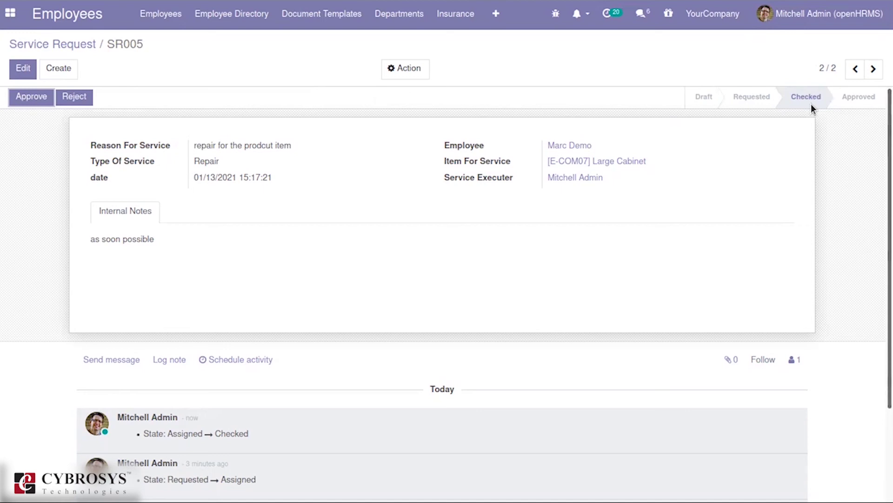
mouse_move(811, 104)
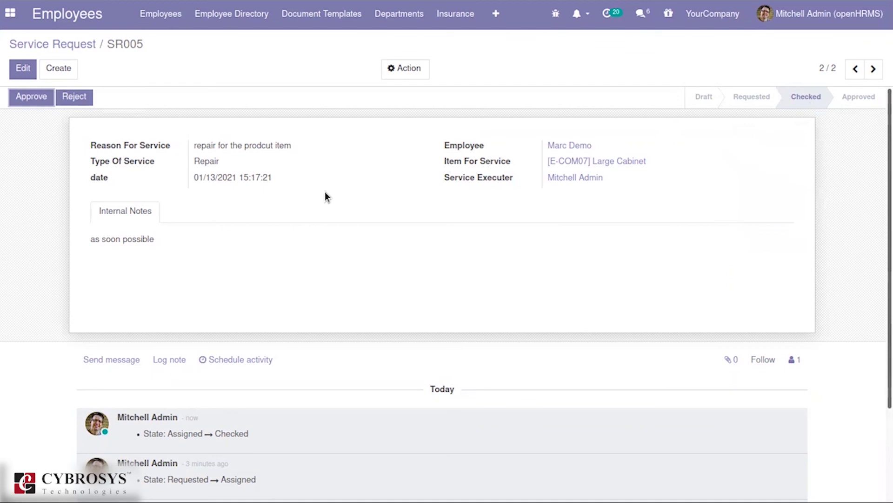
click(34, 97)
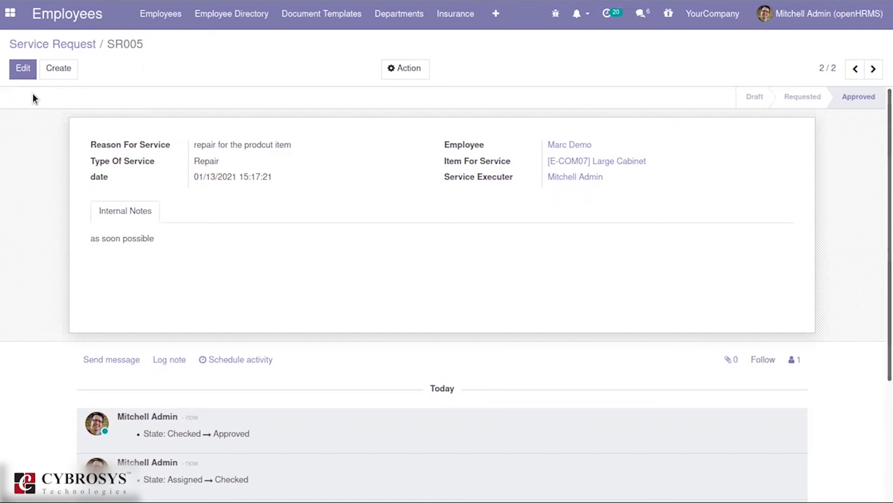
click(16, 8)
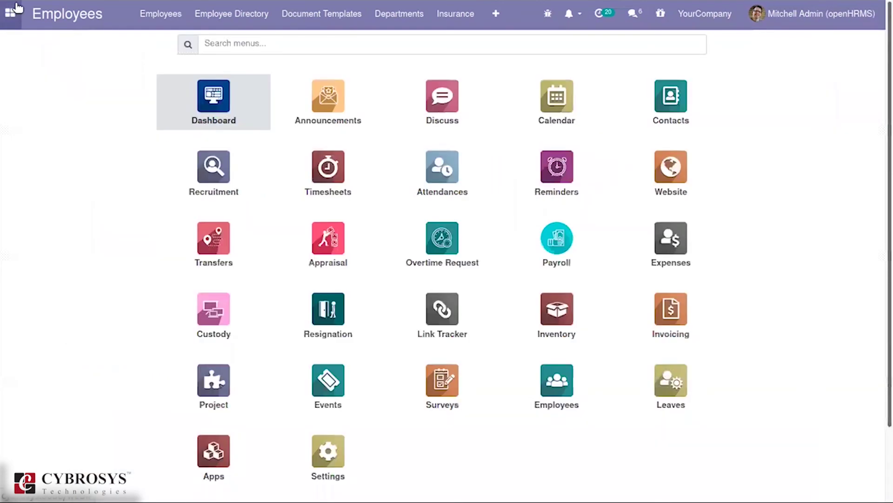